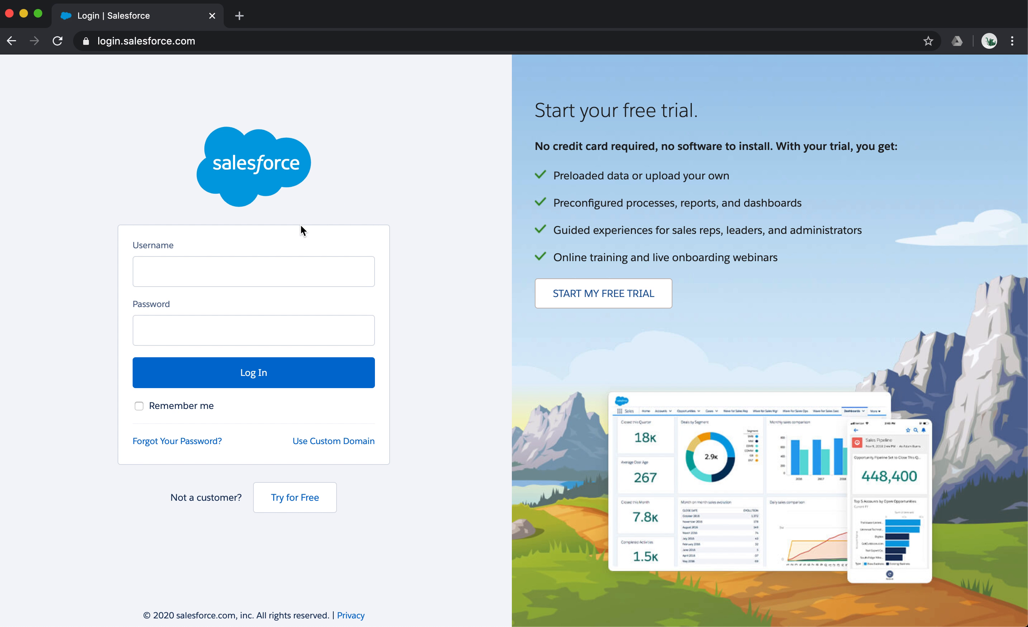
Log in to Salesforce with the saved username and the account password.
click(244, 271)
key(Down)
key(Return)
key(Tab)
text(•••••••••••••)
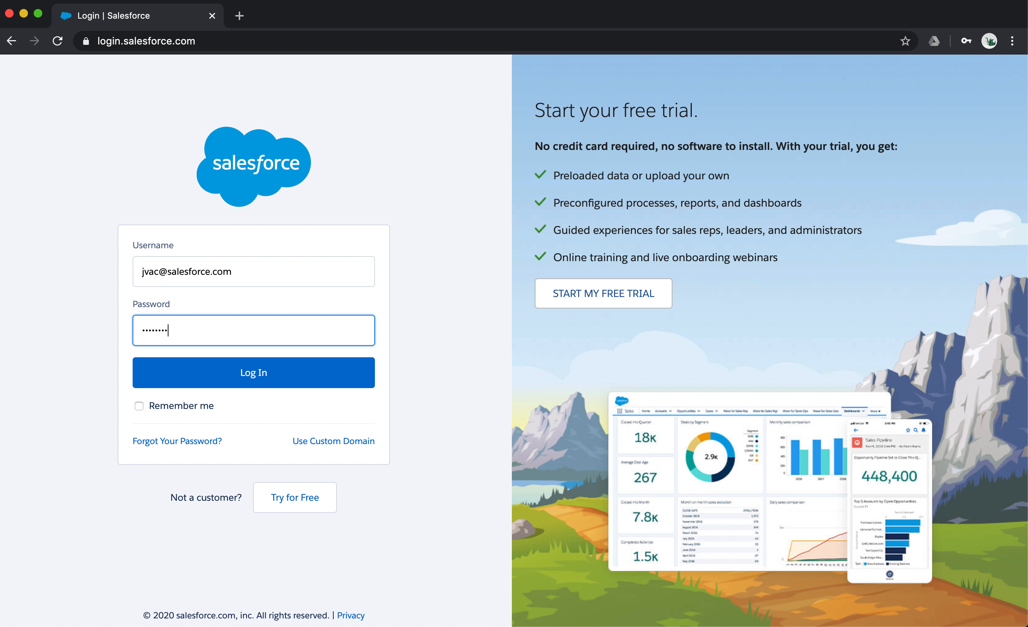
key(Return)
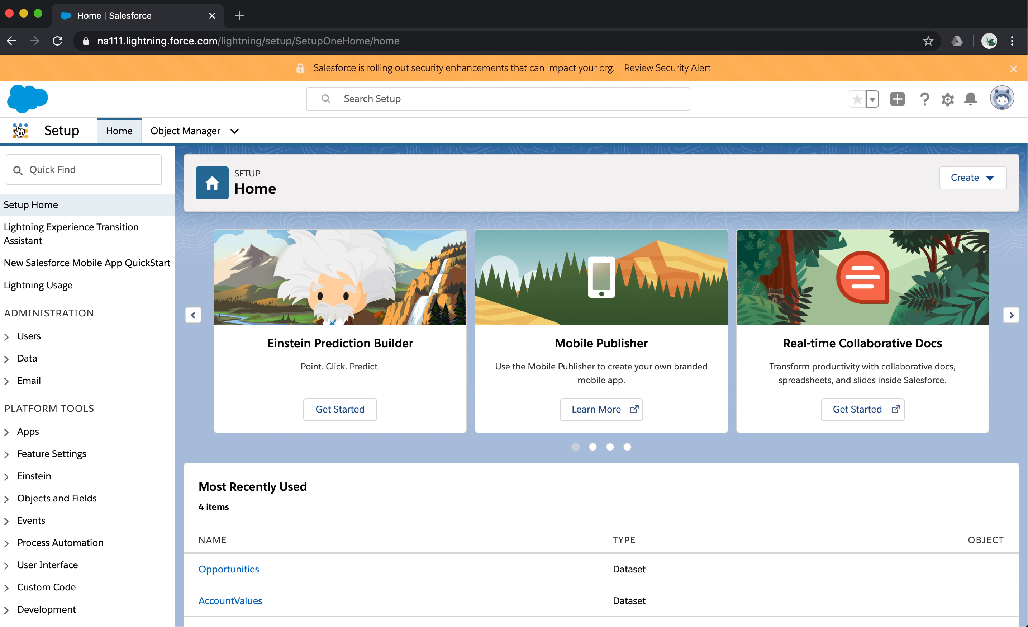
Open Analytics Studio and start creating a dataset with Salesforce Data as its source.
click(18, 131)
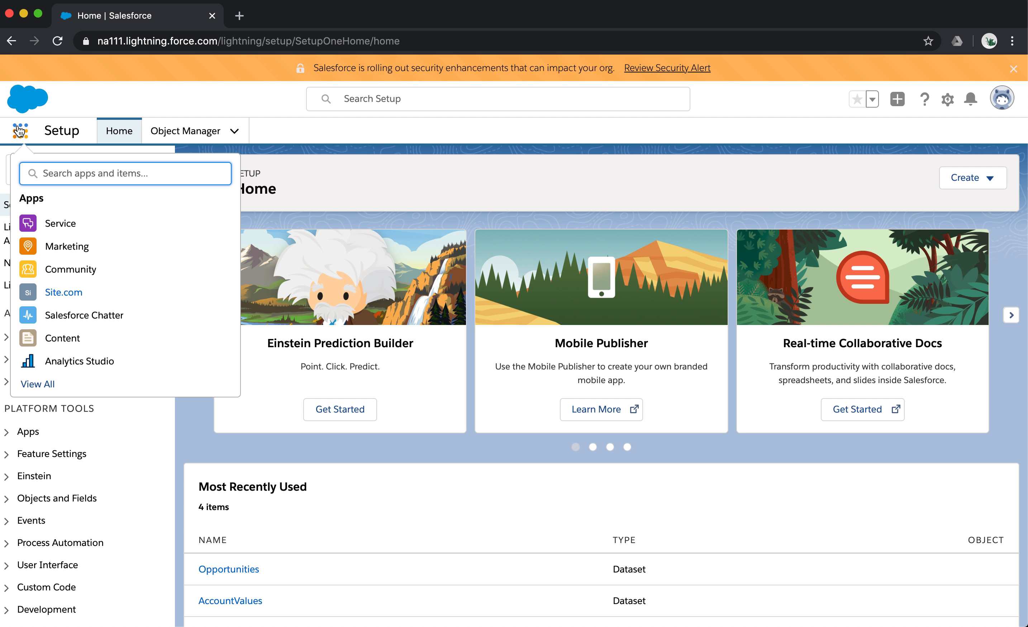
click(106, 361)
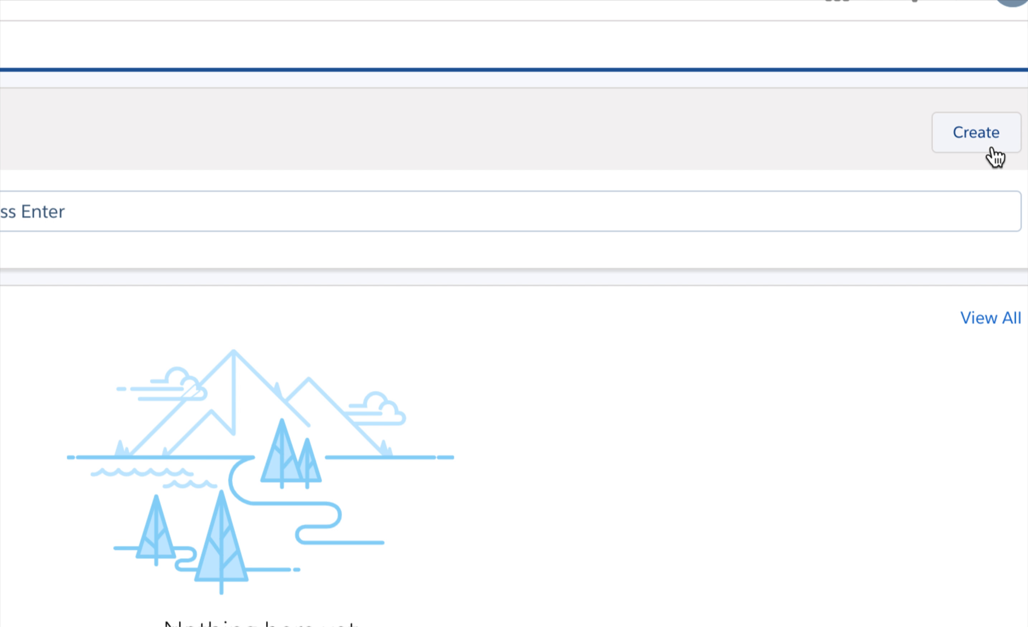
click(992, 146)
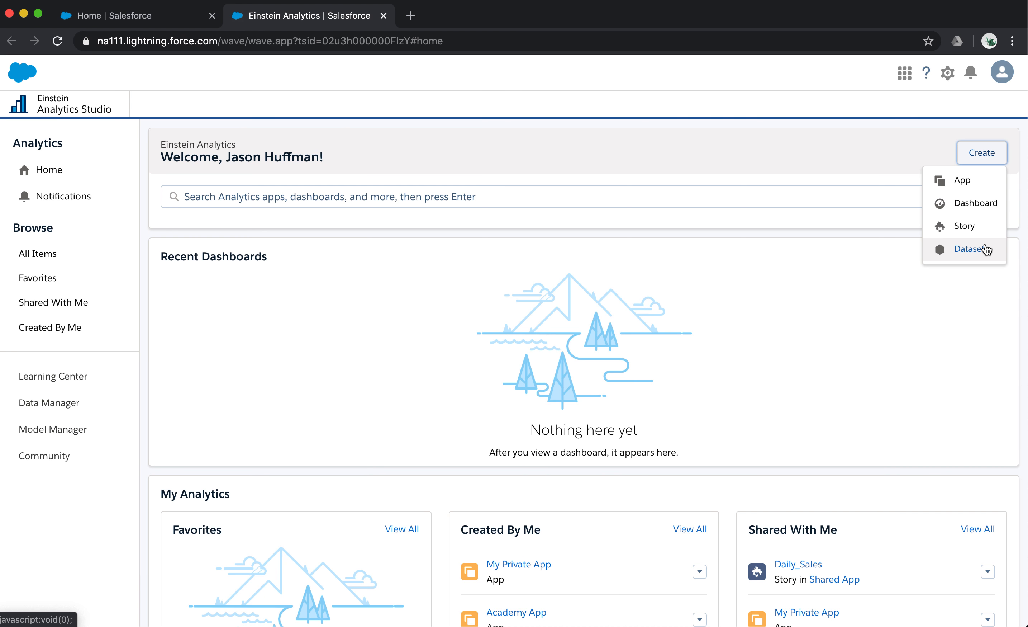
click(971, 249)
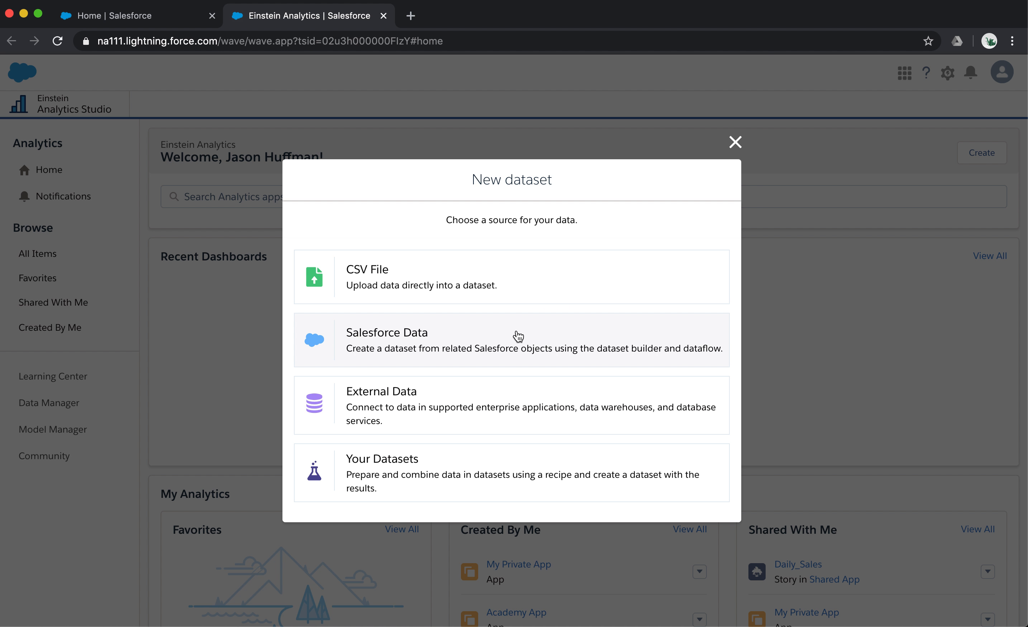
click(486, 332)
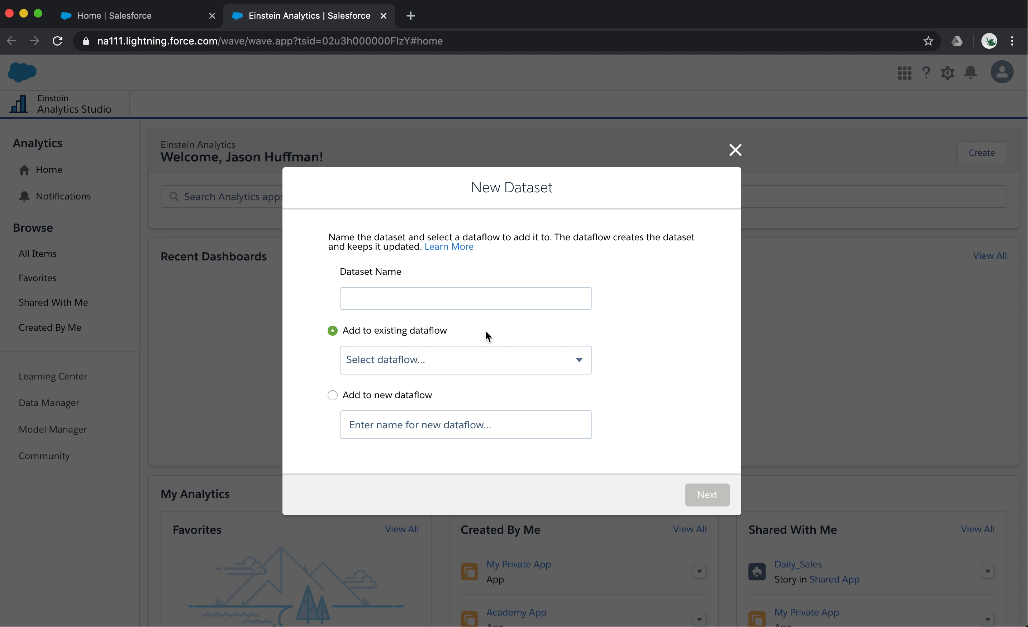
Name the dataset Opportunity, add it to the existing Default Salesforce Dataflow, and continue to object selection.
click(483, 299)
text(Opportunity)
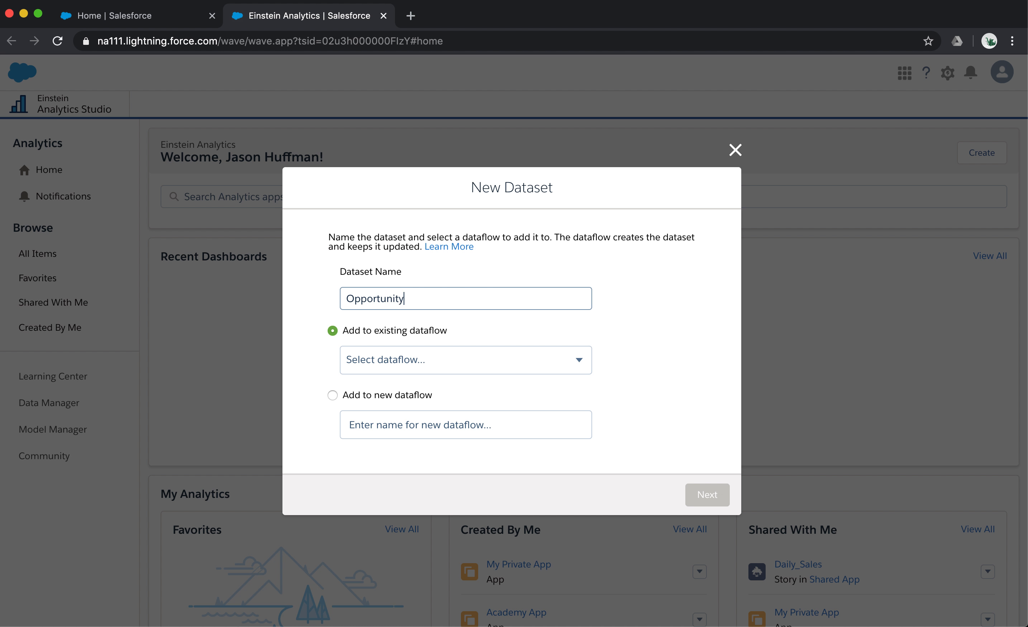
click(471, 359)
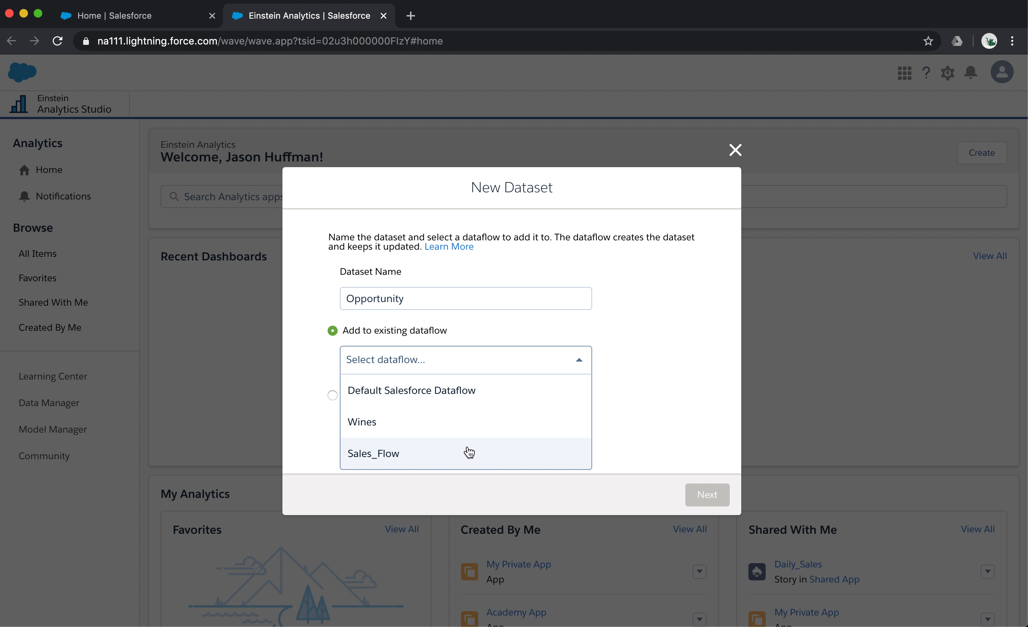
click(662, 372)
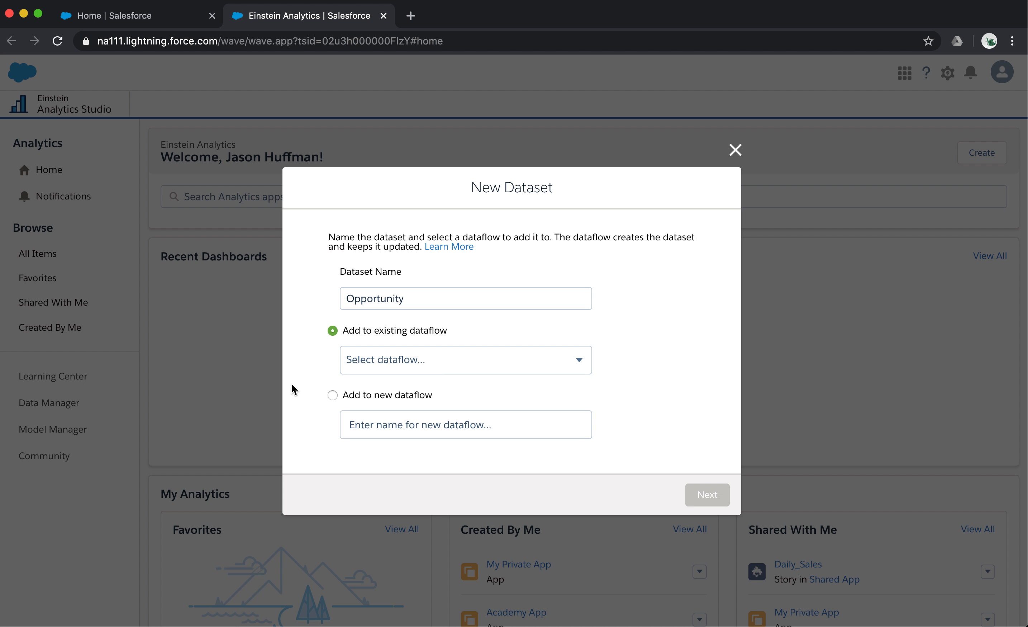
click(332, 394)
click(333, 331)
click(448, 359)
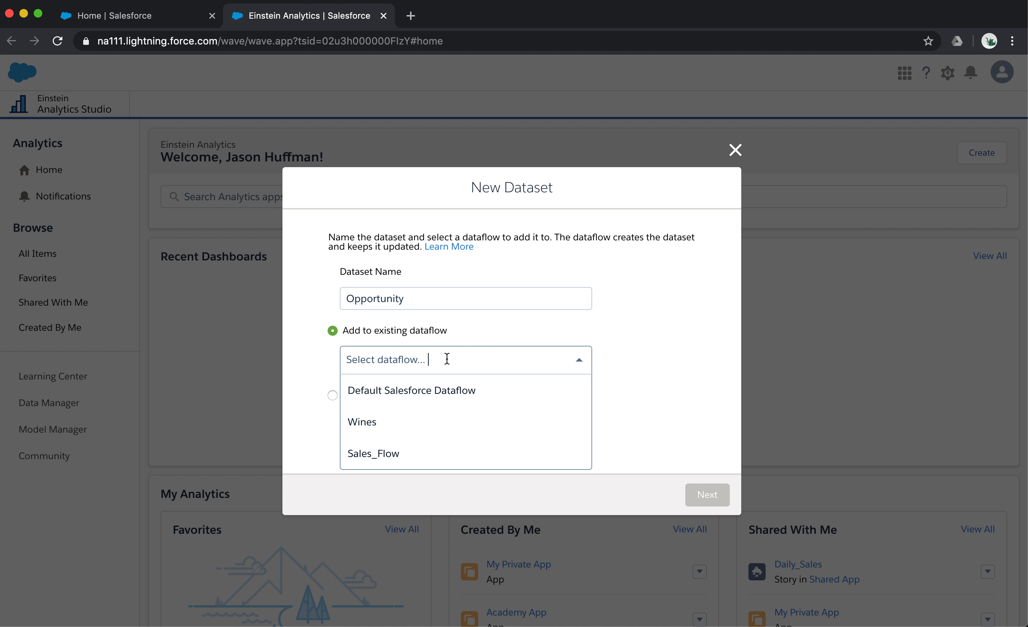
click(490, 396)
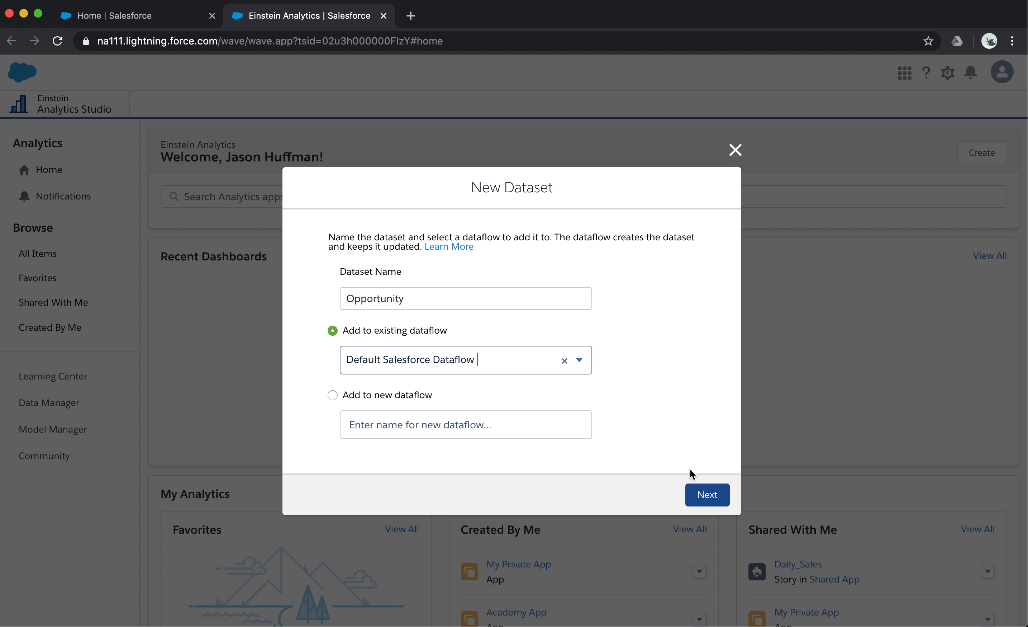
click(707, 492)
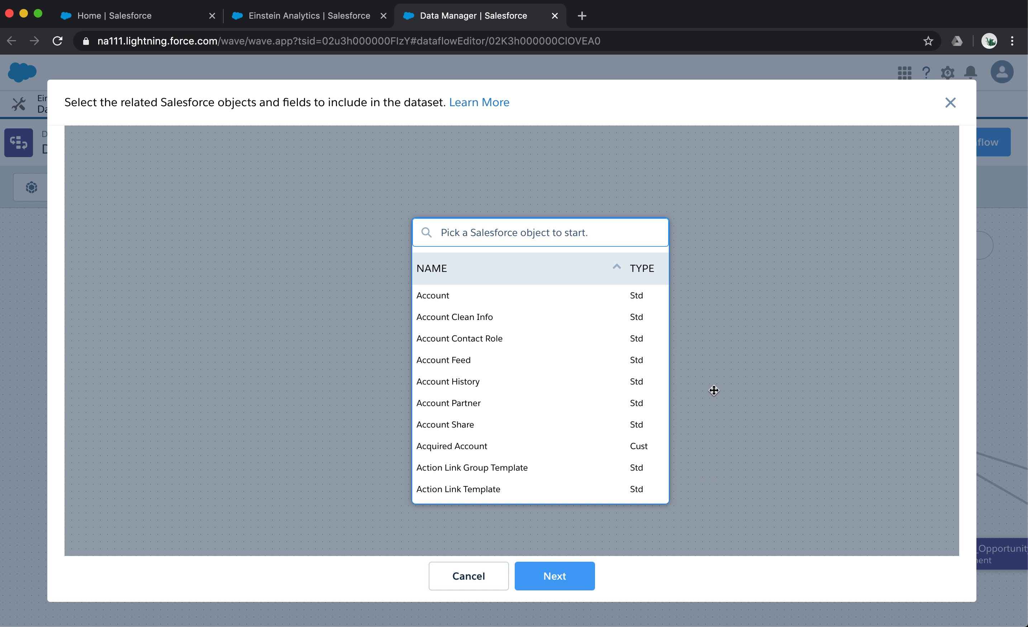
Search for the standard Opportunity object and pick it as the dataset's root object.
text(opportuni)
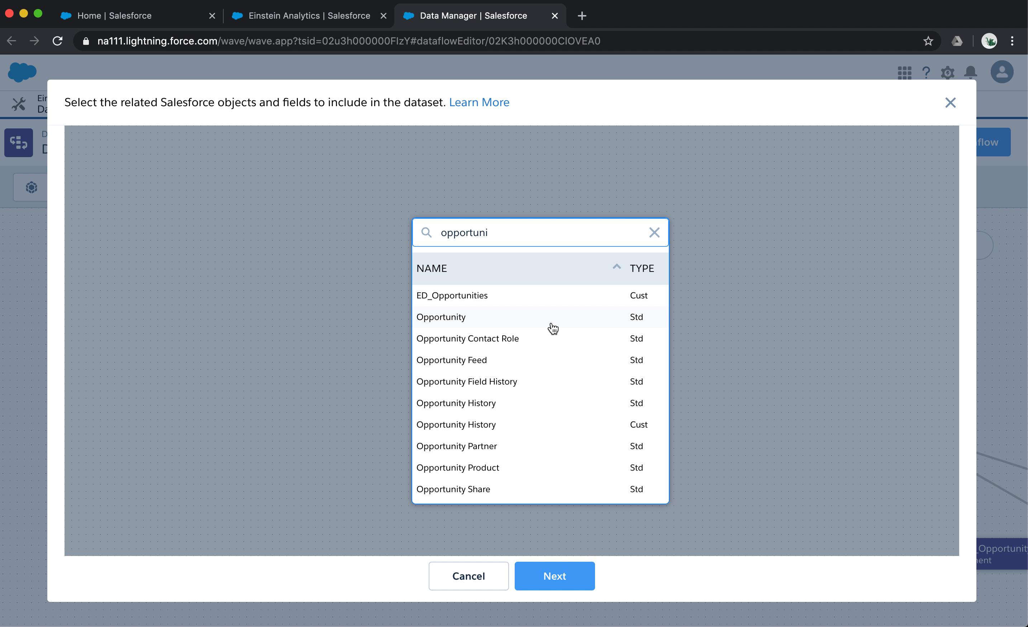
click(465, 321)
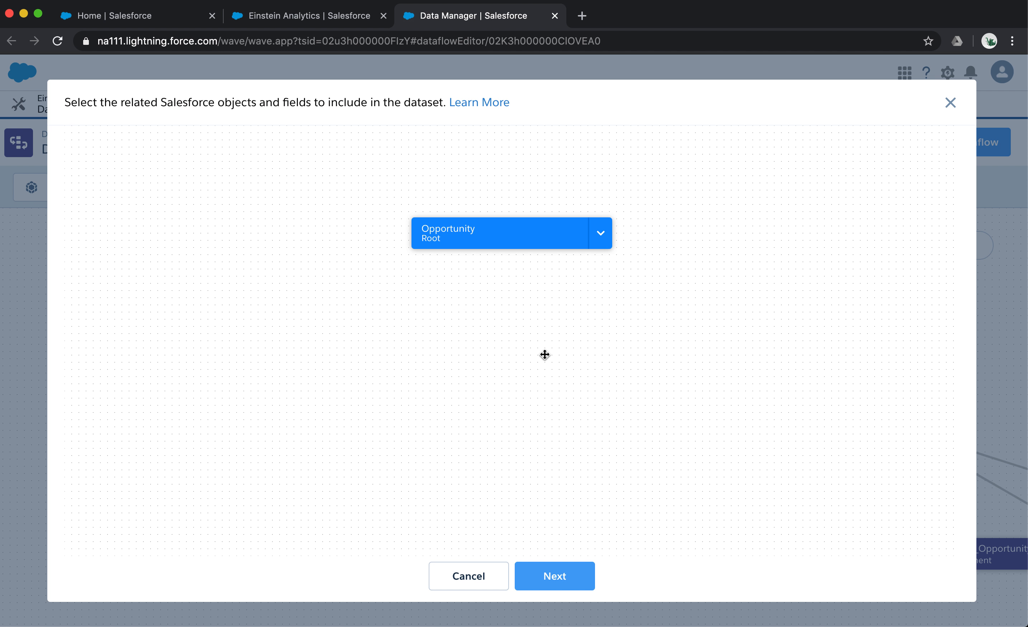
Add the Amount, Close Date and Won fields to the Opportunity root object.
drag(541, 249, 437, 252)
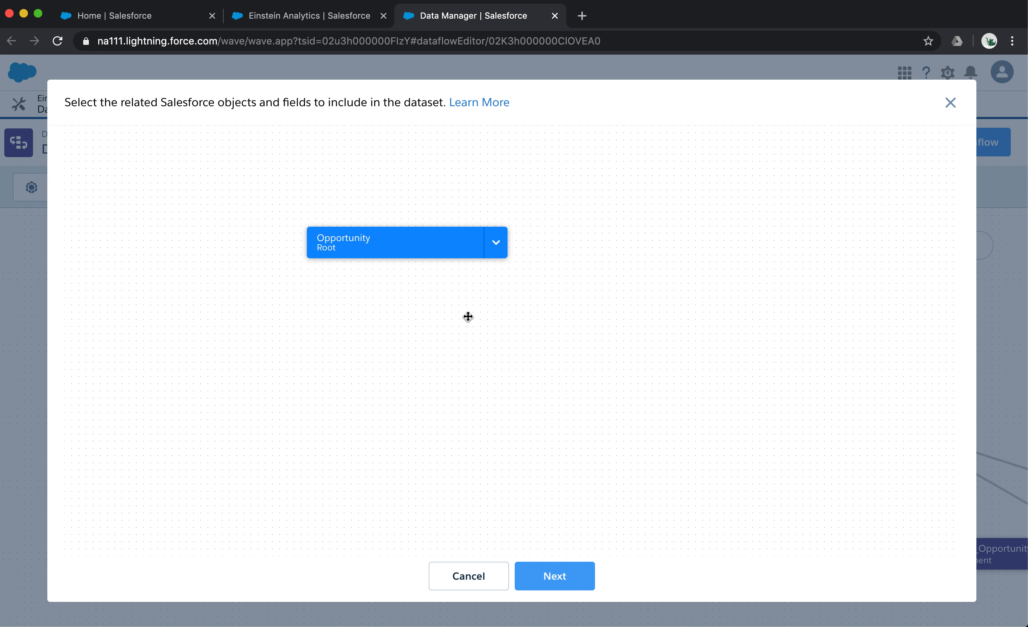
mouse_move(435, 252)
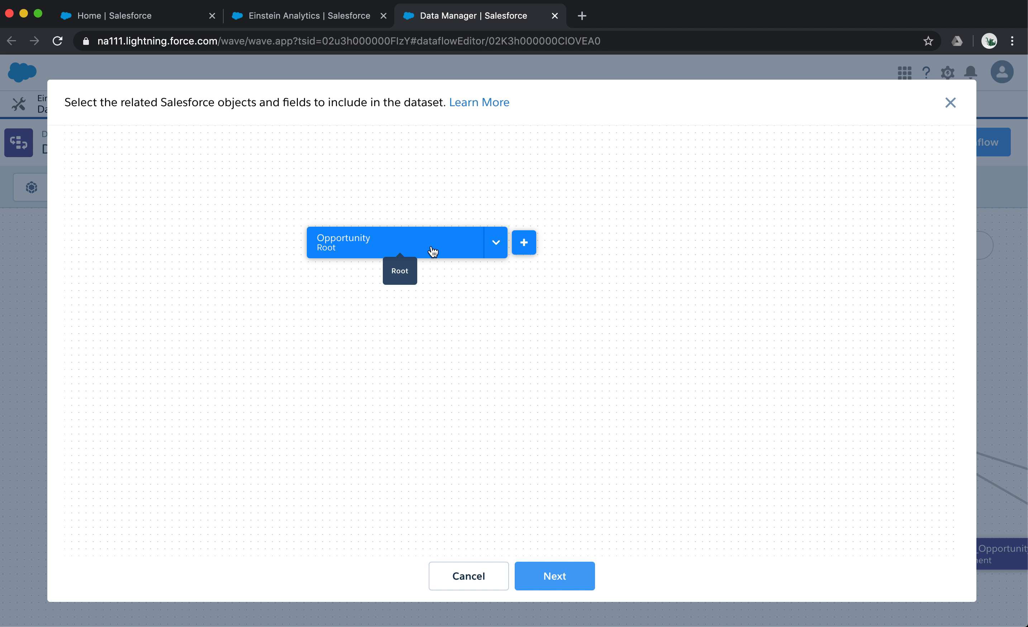
drag(434, 252, 416, 273)
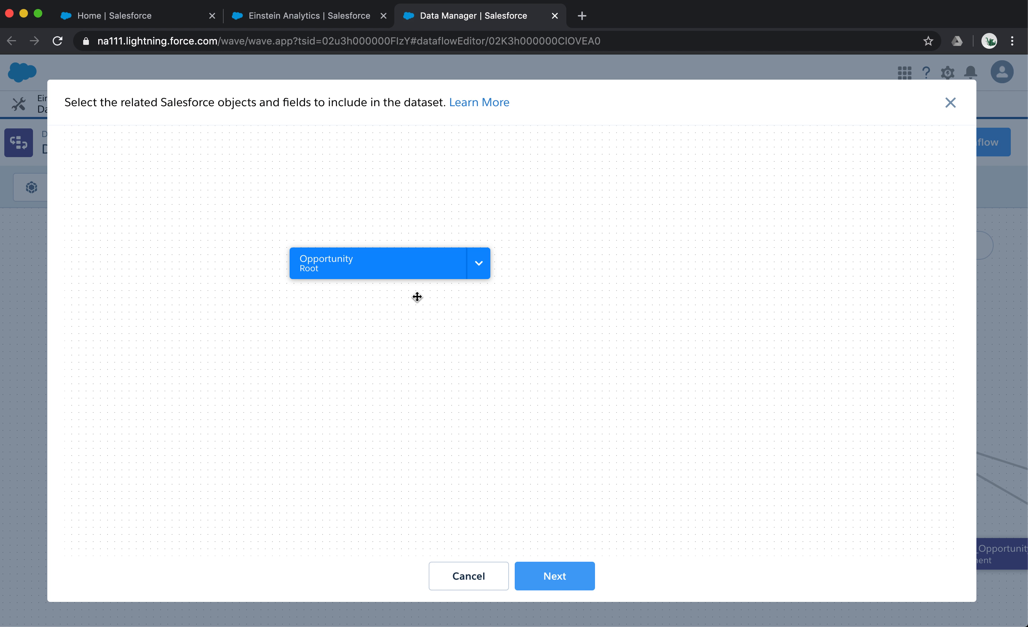
mouse_move(411, 267)
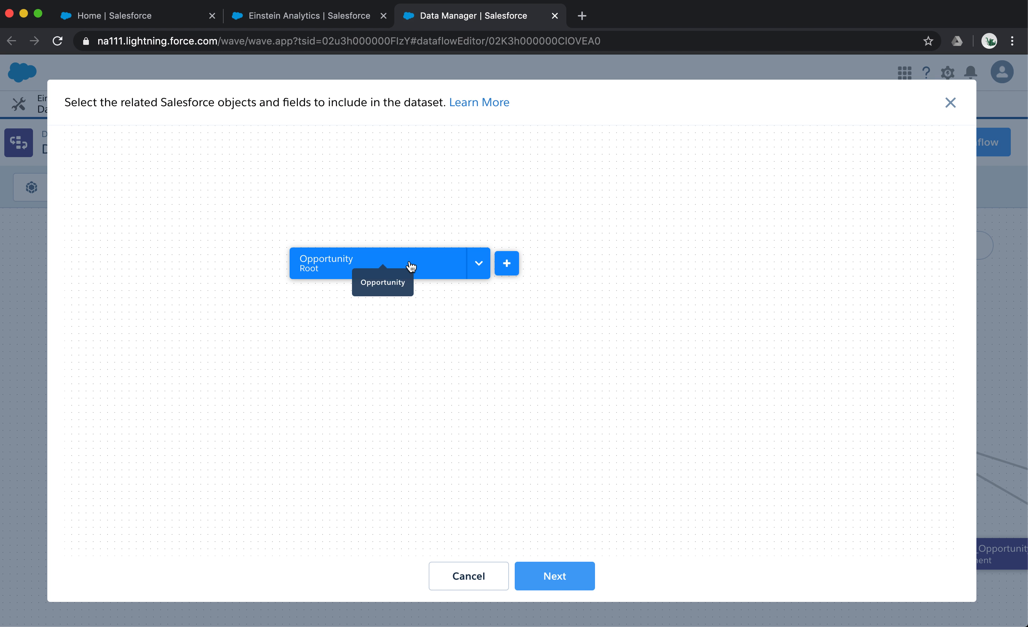
click(512, 269)
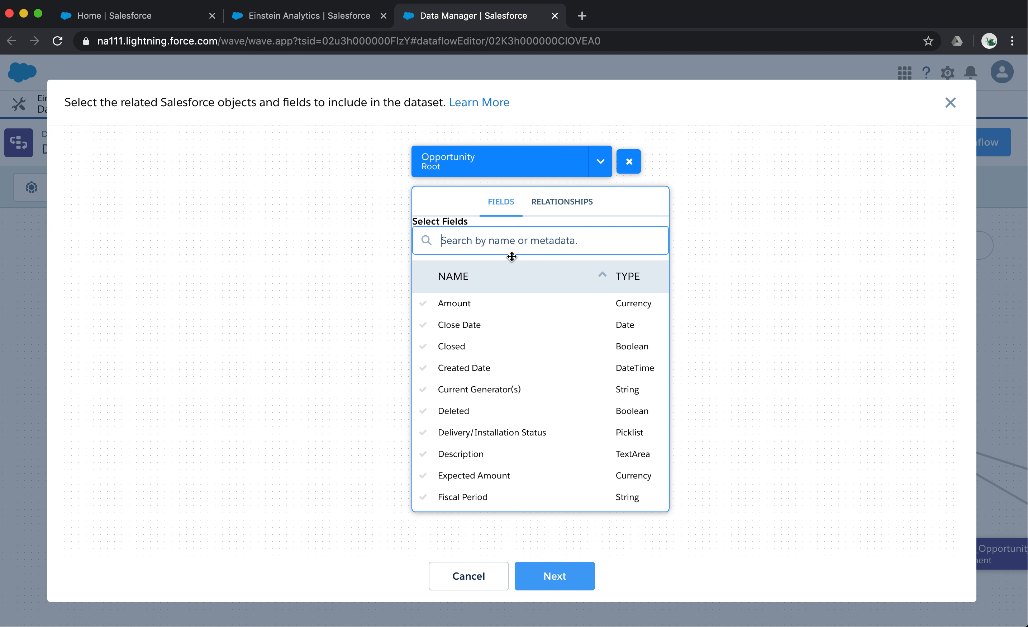
click(485, 303)
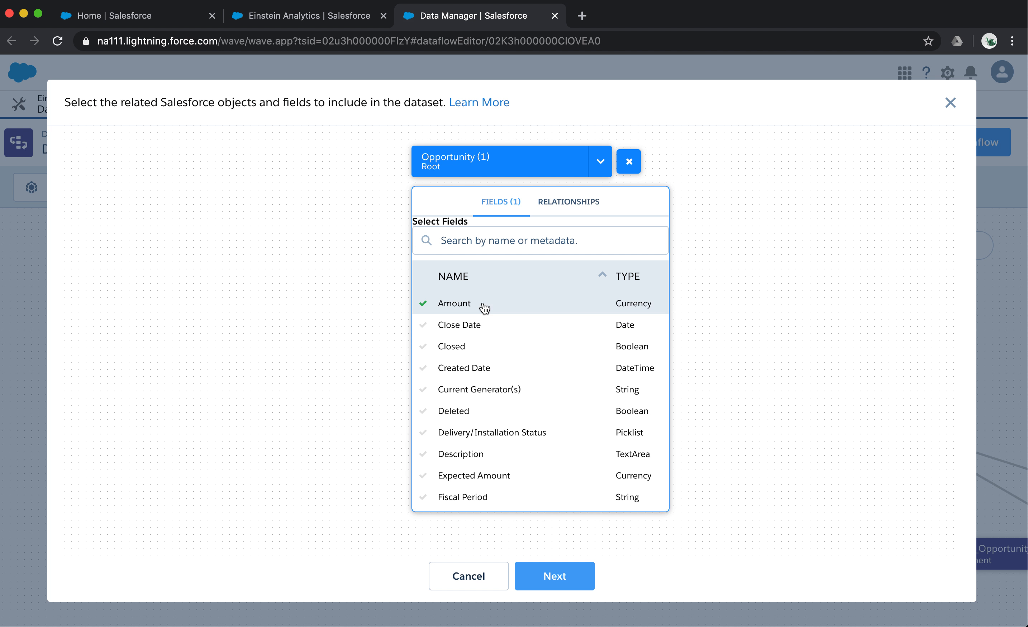
click(479, 328)
click(495, 246)
text(won)
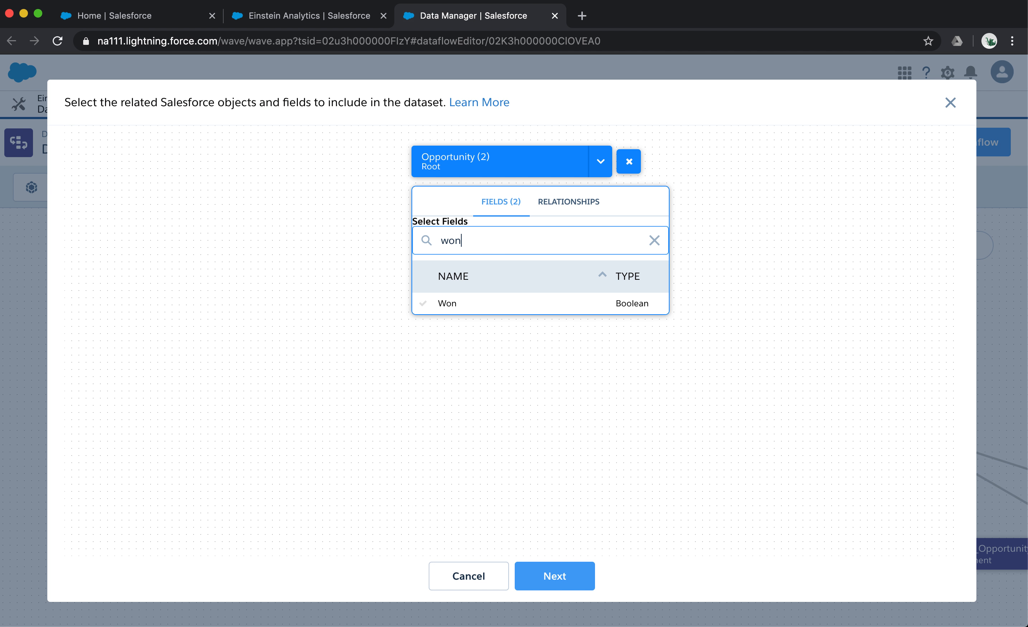
click(476, 307)
double_click(488, 240)
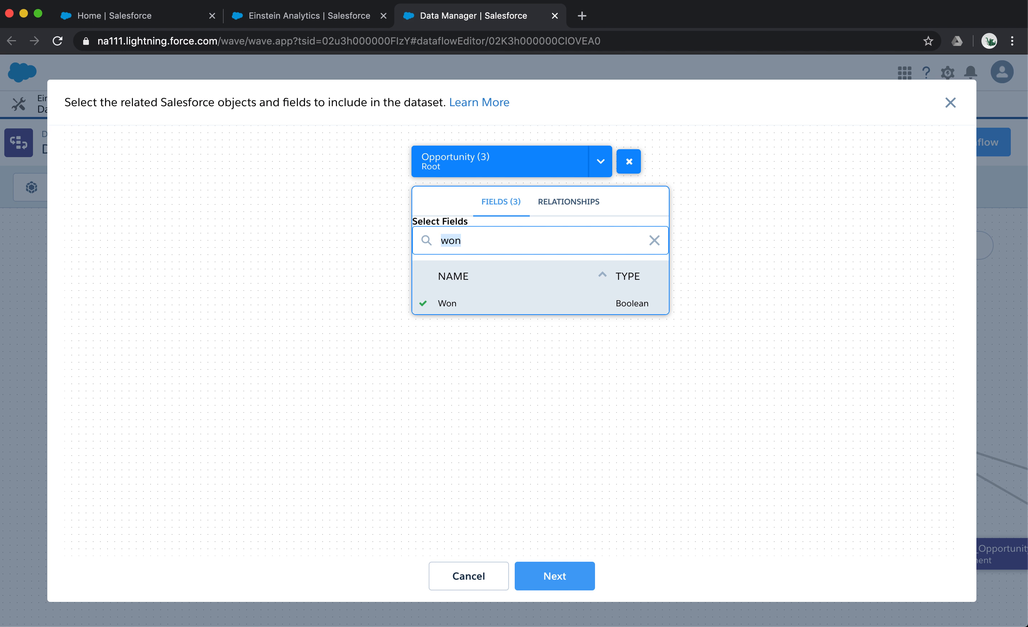
key(BackSpace)
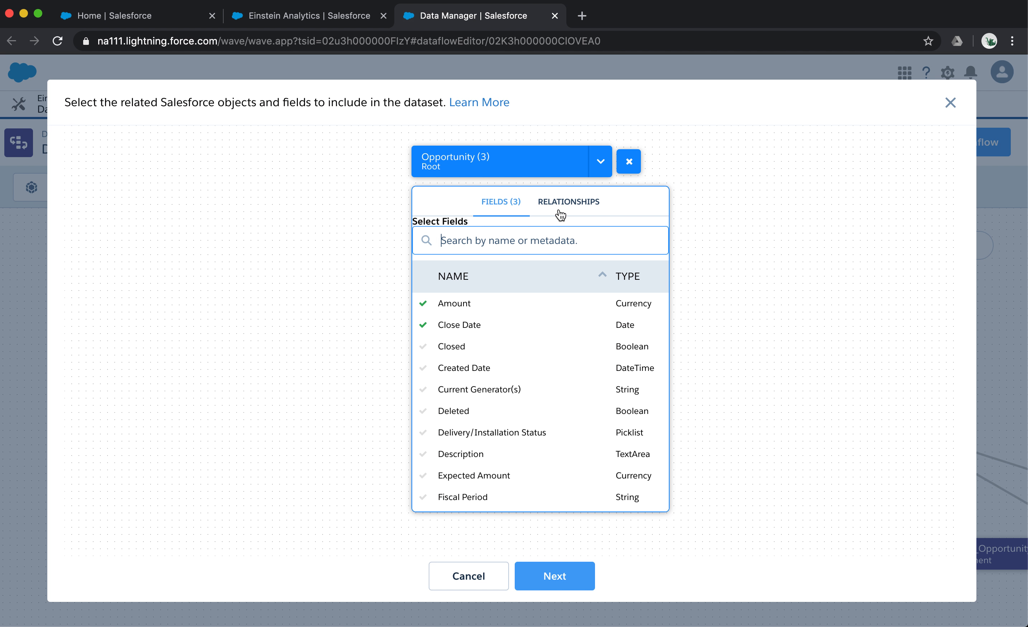
Join the Account object through Account ID and the User object through Owner ID to Opportunity.
click(570, 203)
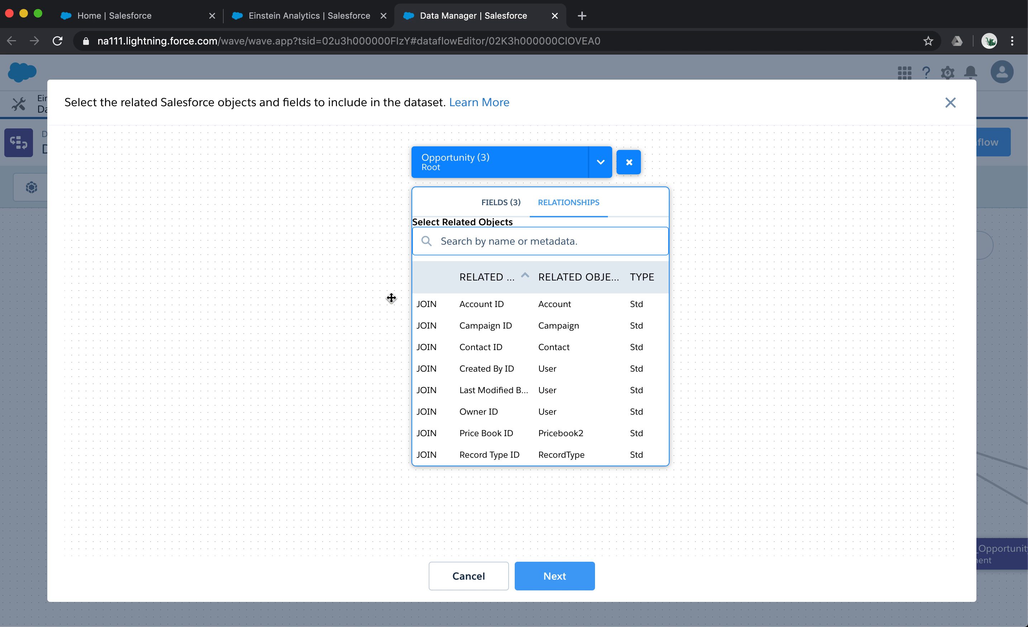
click(486, 310)
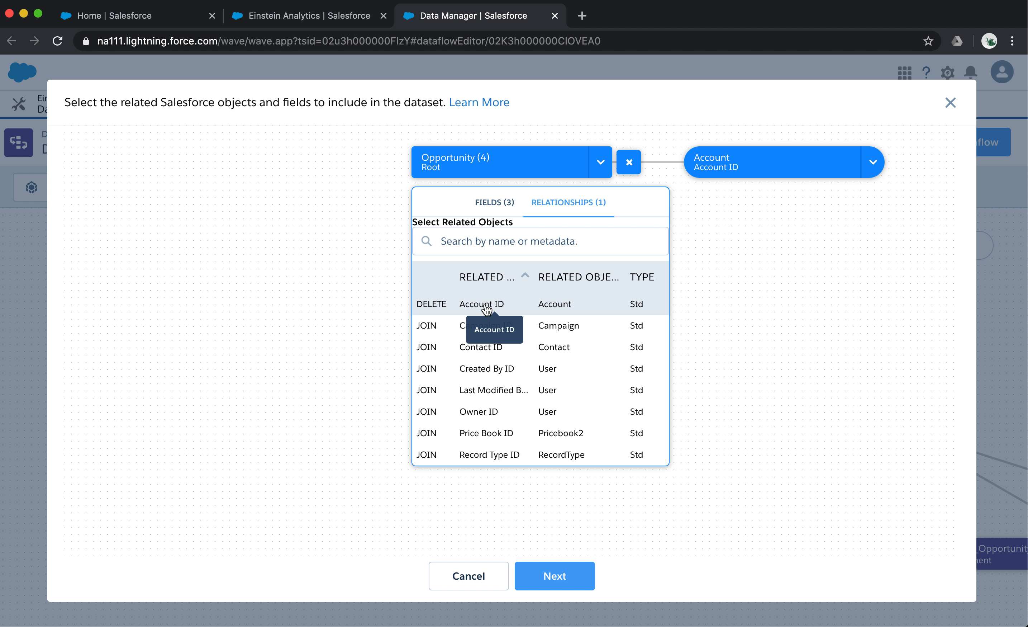
click(491, 416)
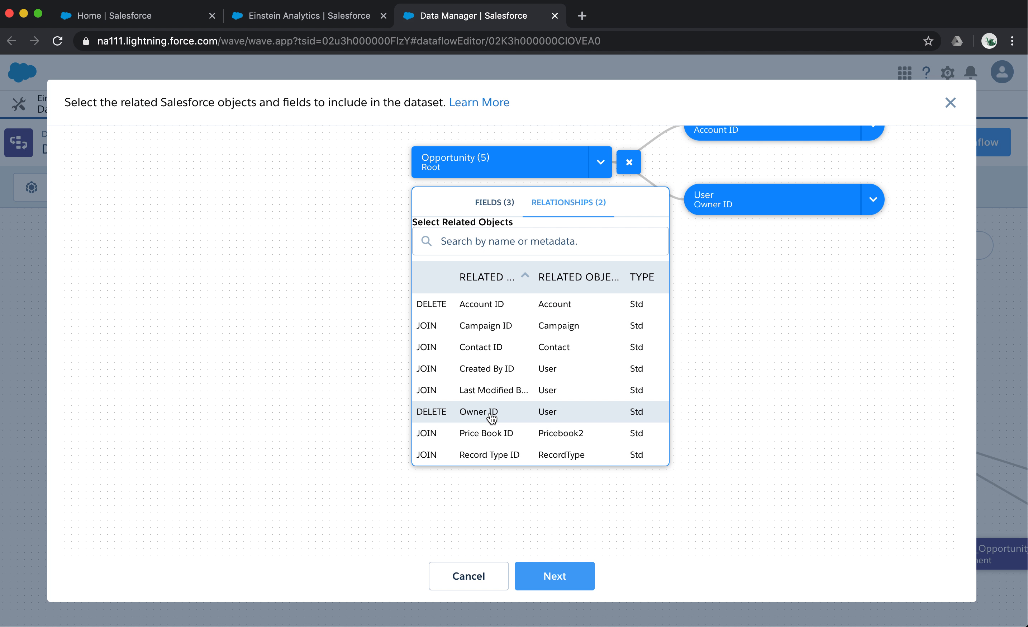
click(720, 334)
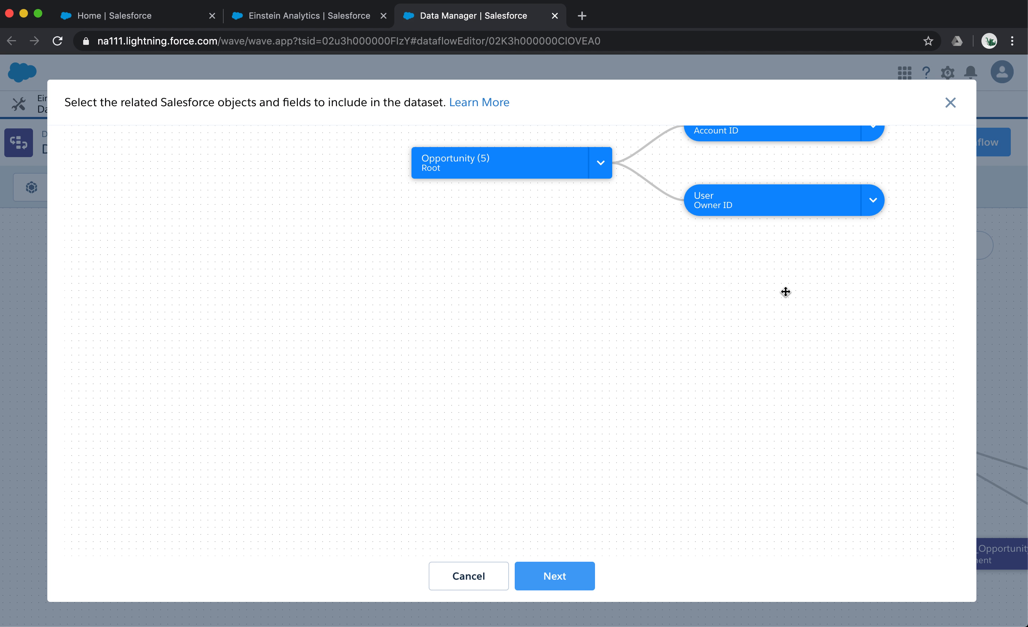
Add the Industry and Account Name fields to the joined Account object.
drag(786, 292, 615, 415)
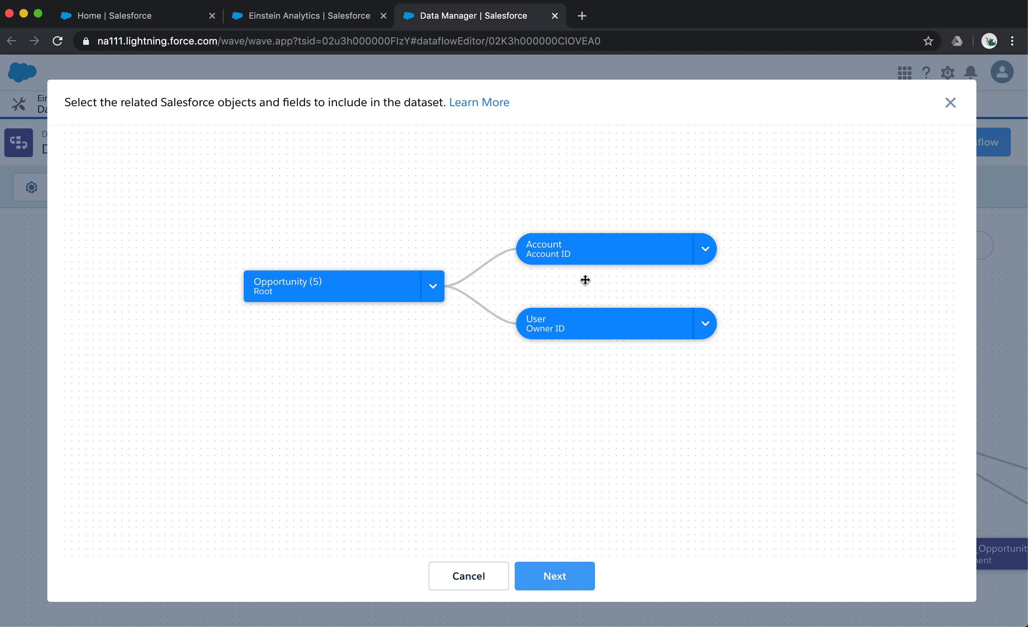
mouse_move(620, 246)
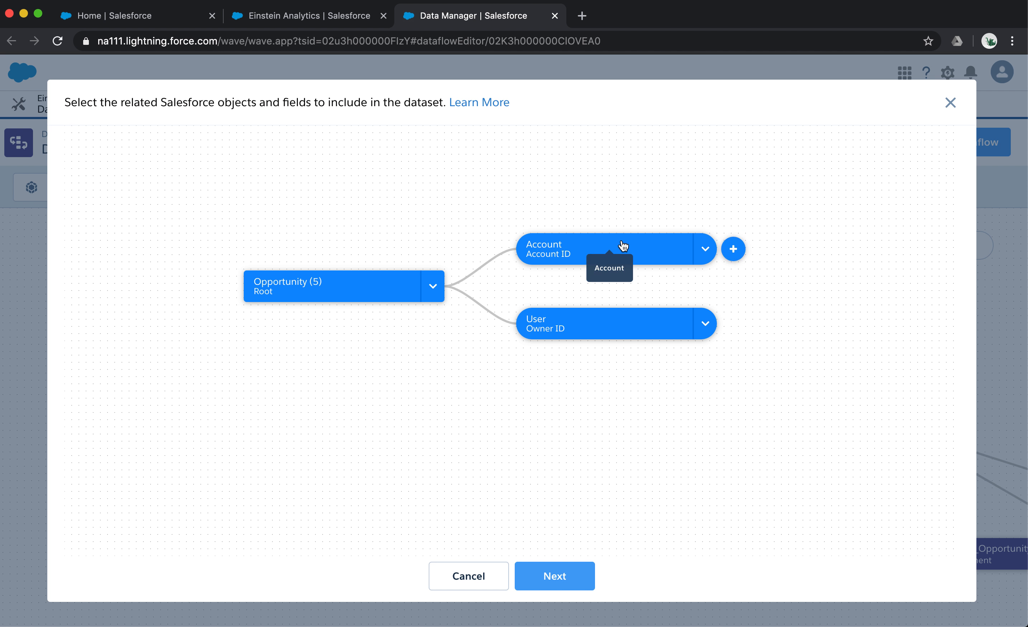
click(735, 250)
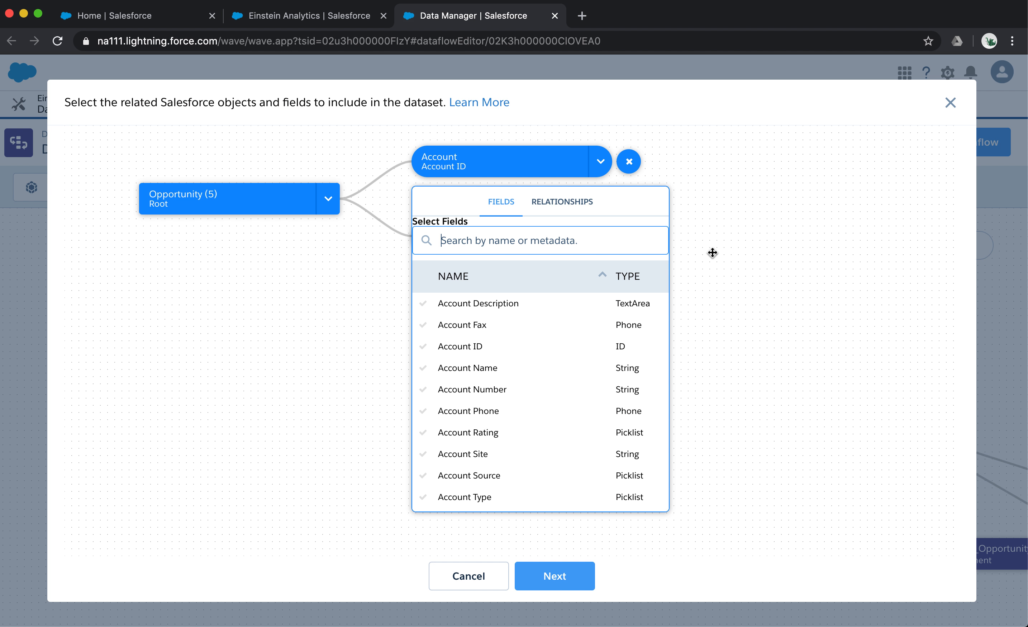
click(524, 241)
text(indy)
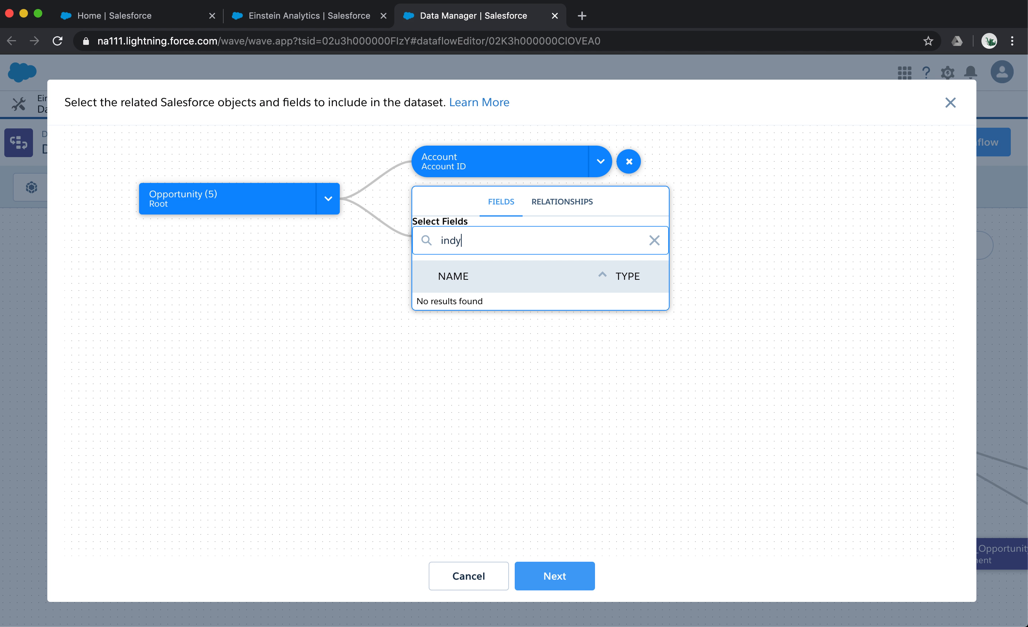
key(BackSpace)
click(459, 304)
double_click(473, 248)
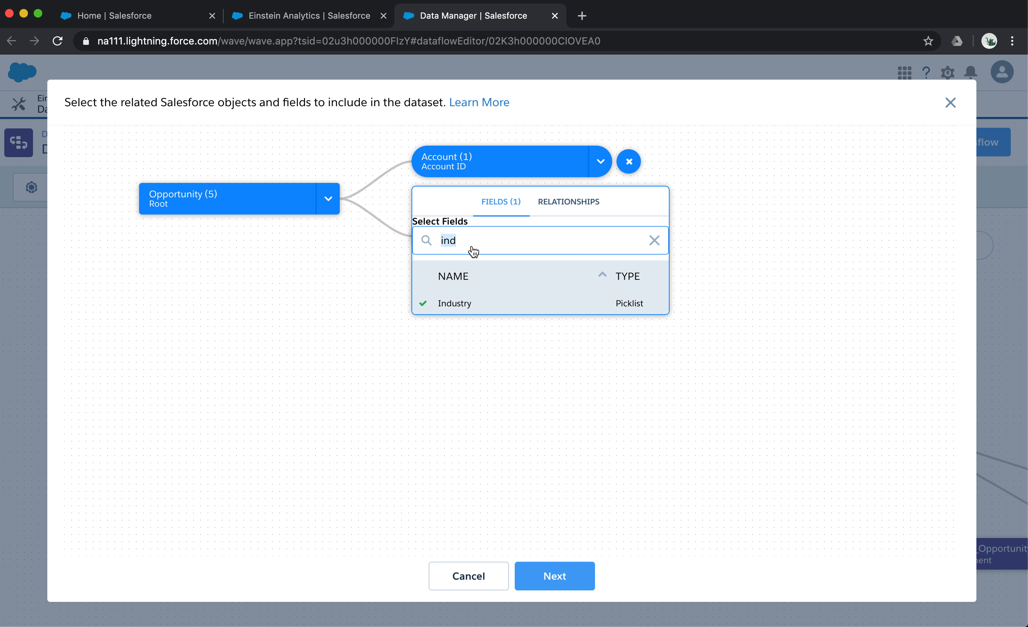
text(name)
click(459, 303)
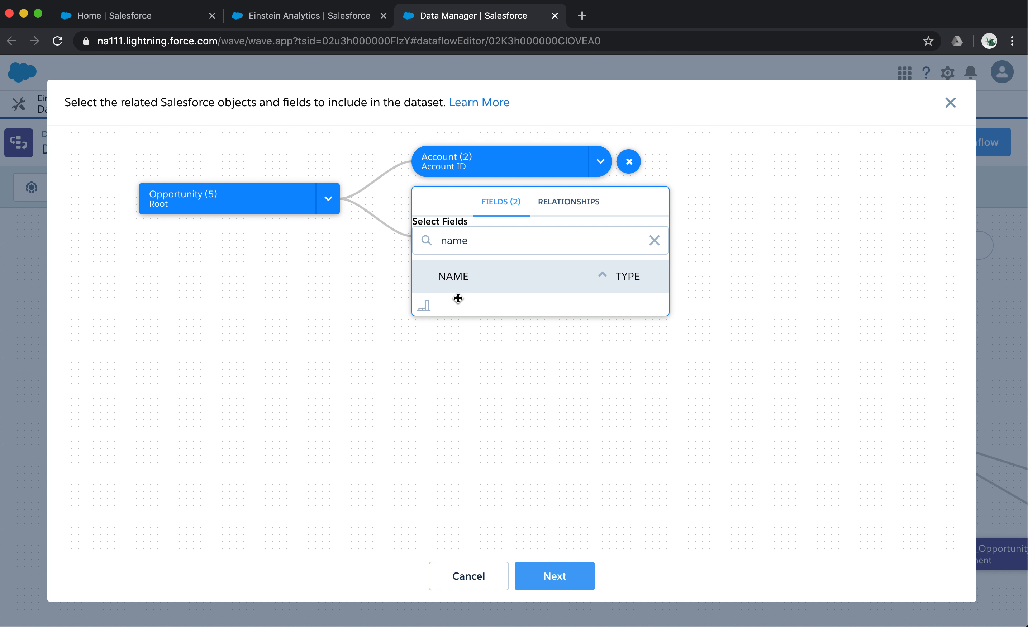
click(821, 295)
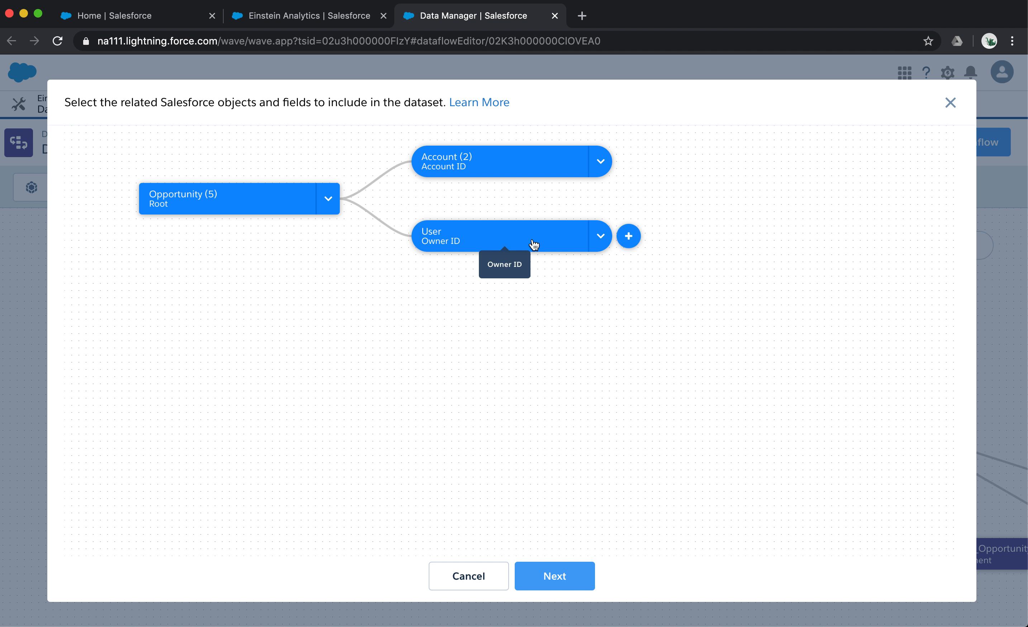
Join the related User object through Manager ID to the opportunity owner's User object.
click(629, 236)
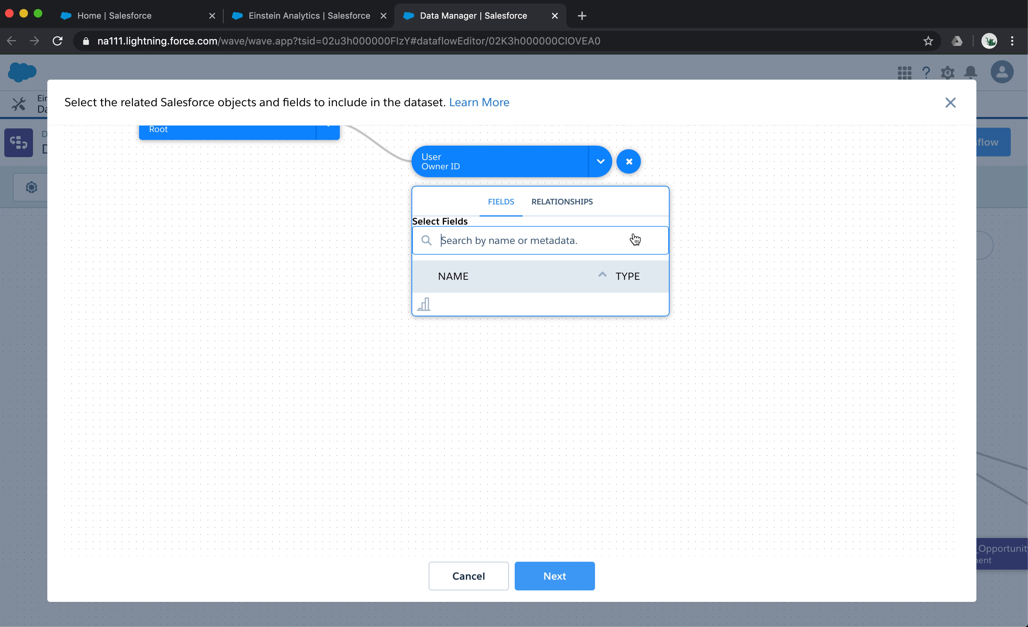
click(583, 204)
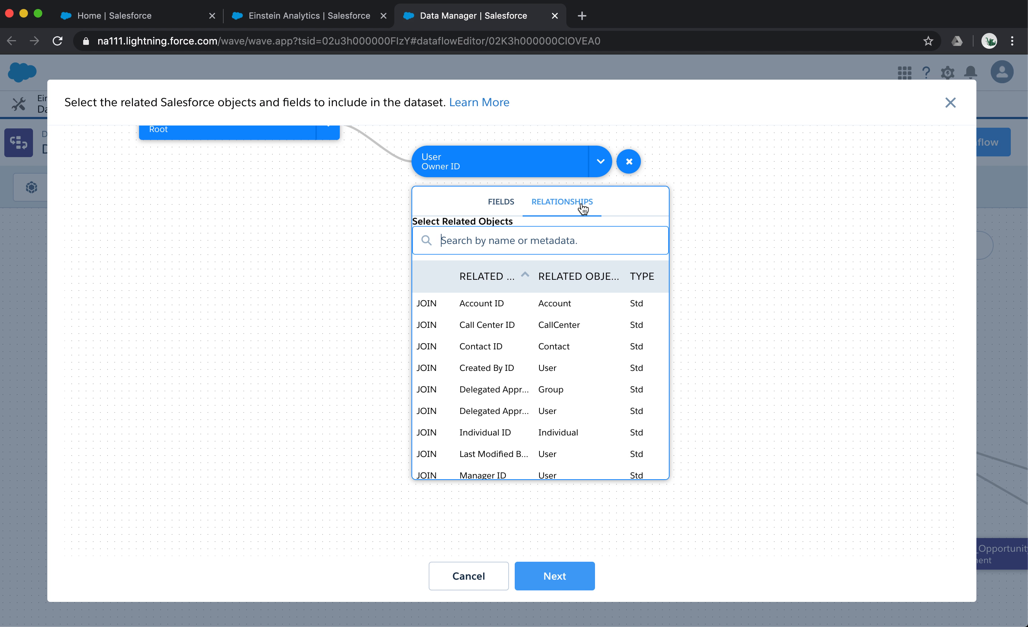
scroll(511, 406, down, 3)
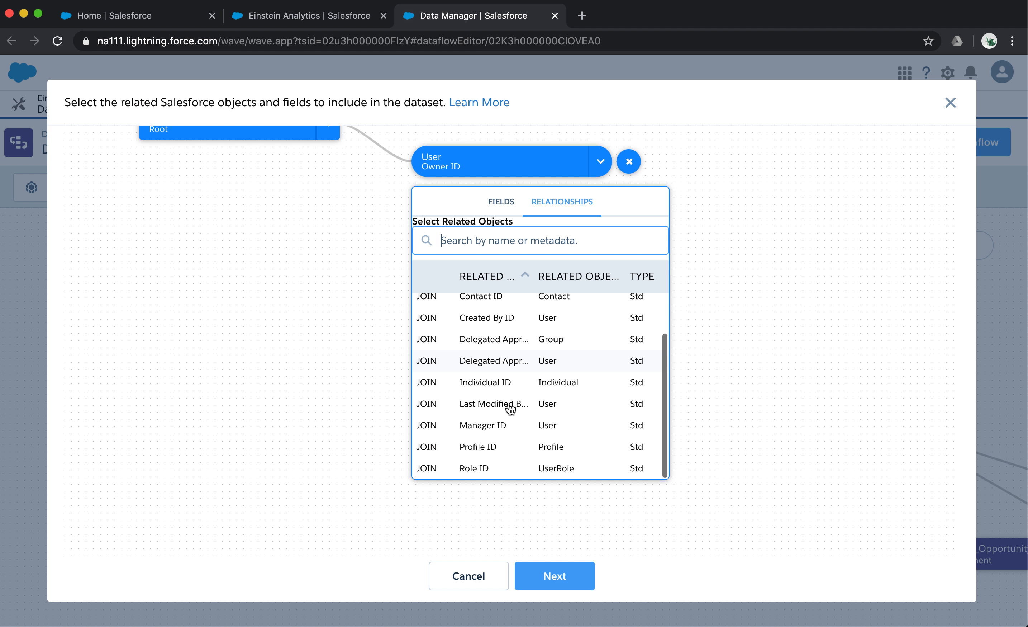
click(484, 425)
click(753, 356)
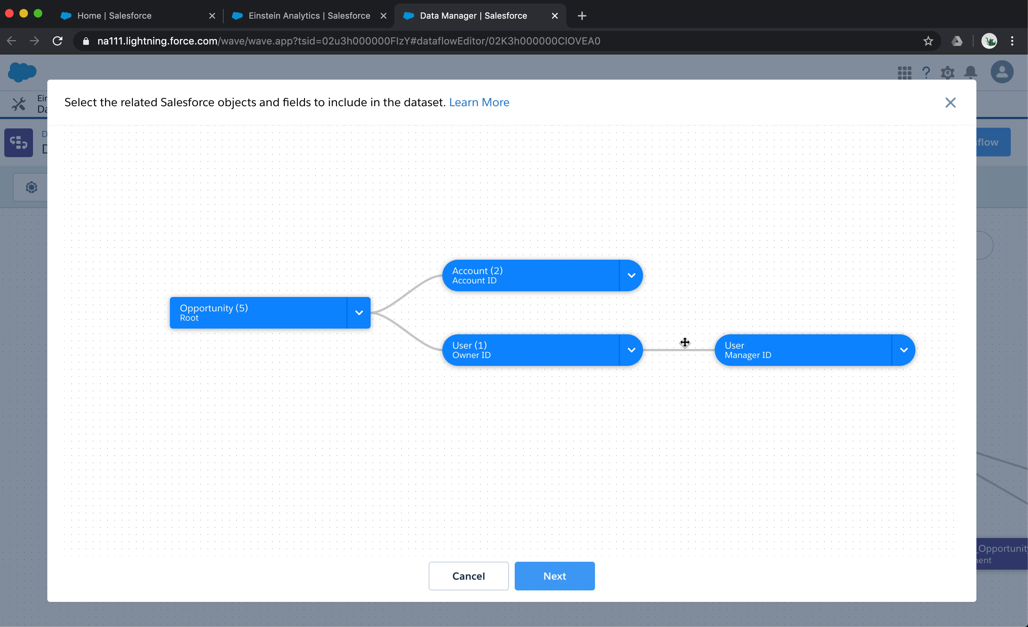
mouse_move(520, 287)
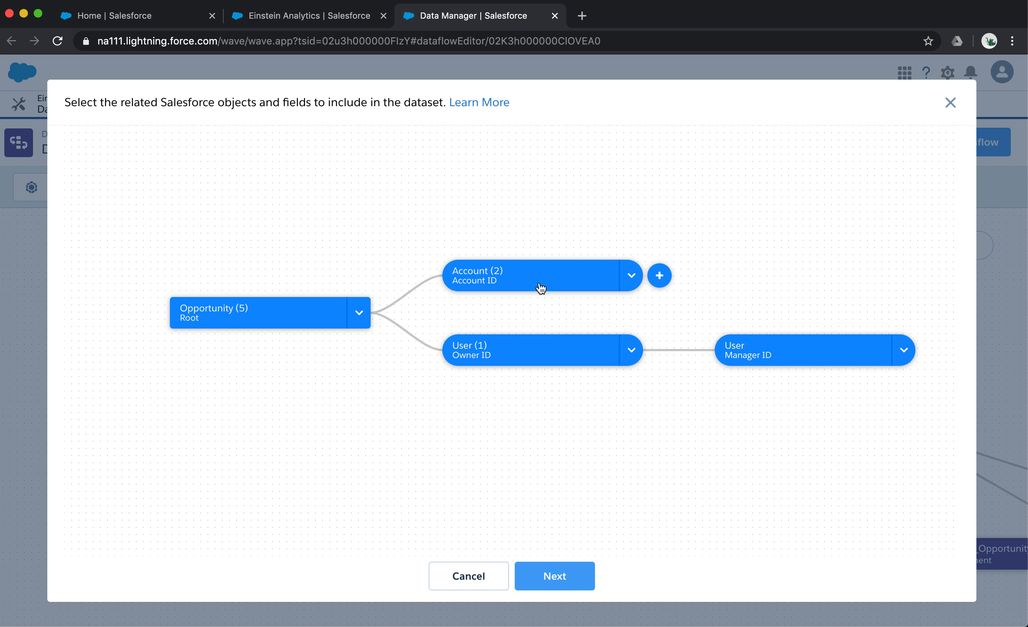